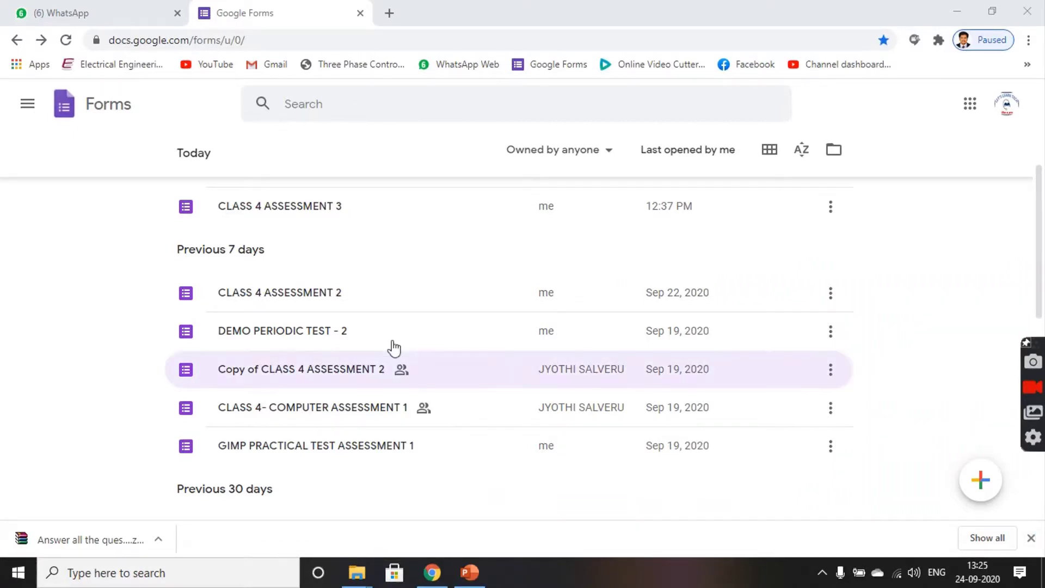
Open the DEMO PERIODIC TEST - 2 form from the Forms home list
{"action": "left_click", "coordinate": [325, 335]}
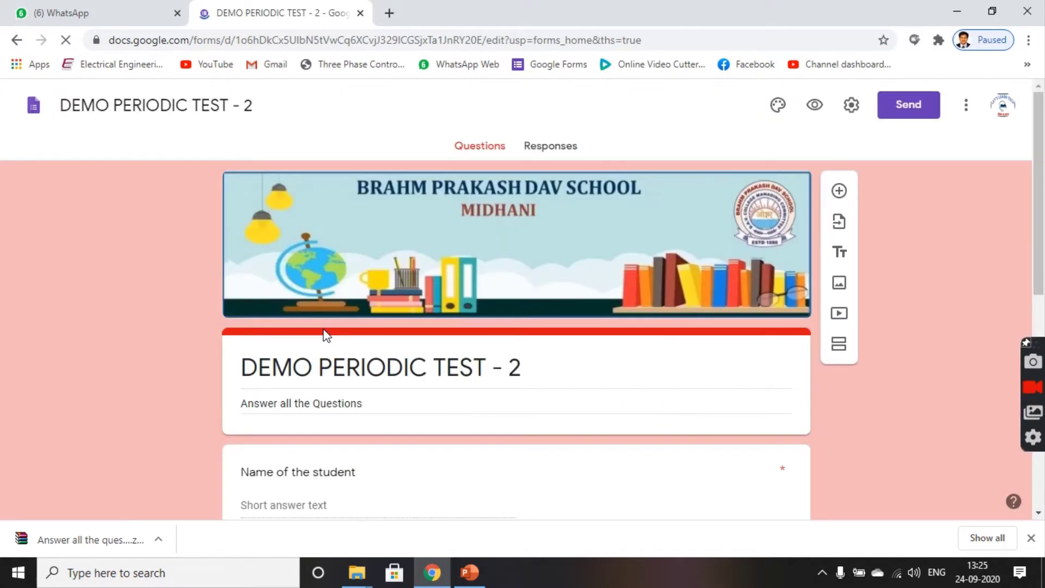
Show the form's 217 collected responses in the Responses view
{"action": "left_click", "coordinate": [551, 145]}
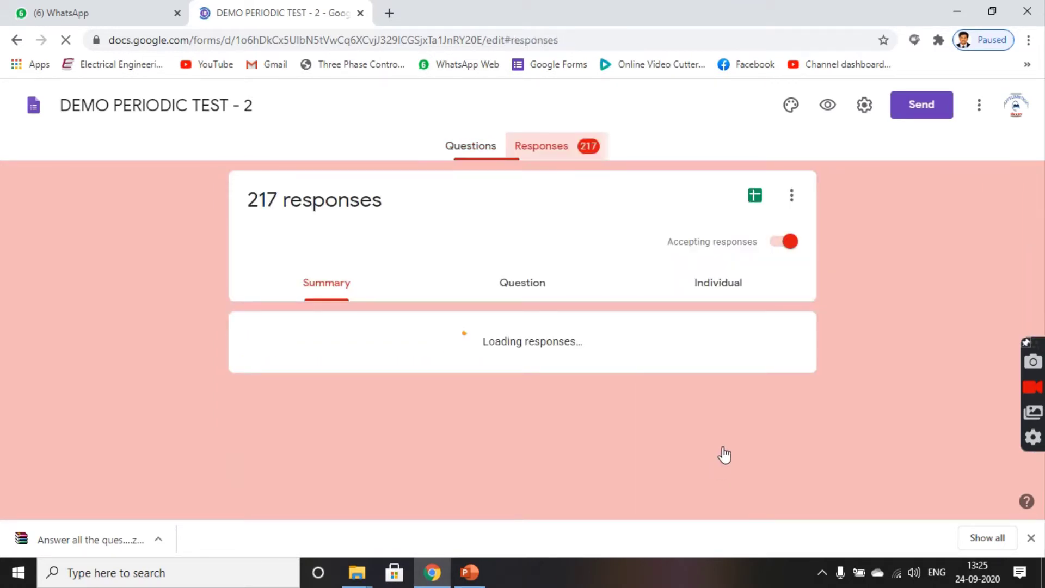
{"action": "scroll", "coordinate": [727, 450], "scroll_direction": "down", "scroll_amount": 3}
{"action": "scroll", "coordinate": [727, 445], "scroll_direction": "down", "scroll_amount": 3}
{"action": "scroll", "coordinate": [730, 433], "scroll_direction": "down", "scroll_amount": 3}
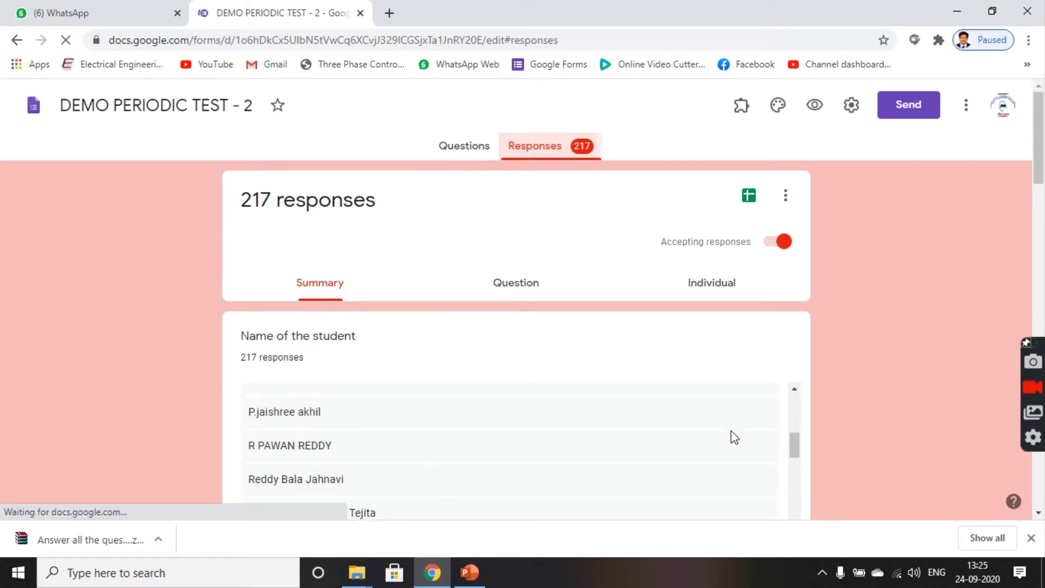
{"action": "scroll", "coordinate": [845, 379], "scroll_direction": "down", "scroll_amount": 5}
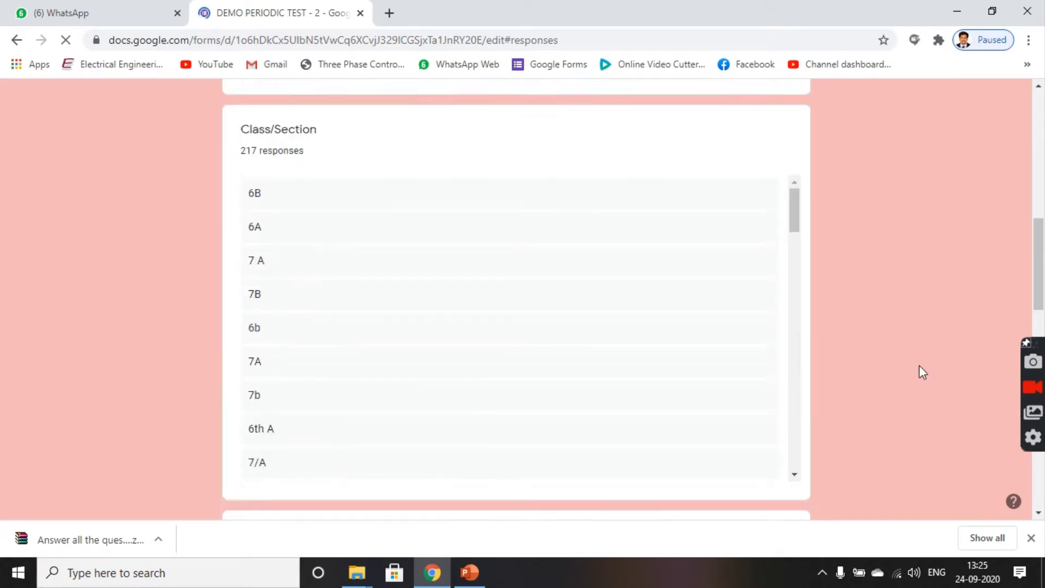
{"action": "scroll", "coordinate": [921, 372], "scroll_direction": "down", "scroll_amount": 5}
{"action": "scroll", "coordinate": [921, 372], "scroll_direction": "down", "scroll_amount": 2}
{"action": "scroll", "coordinate": [921, 372], "scroll_direction": "down", "scroll_amount": 4}
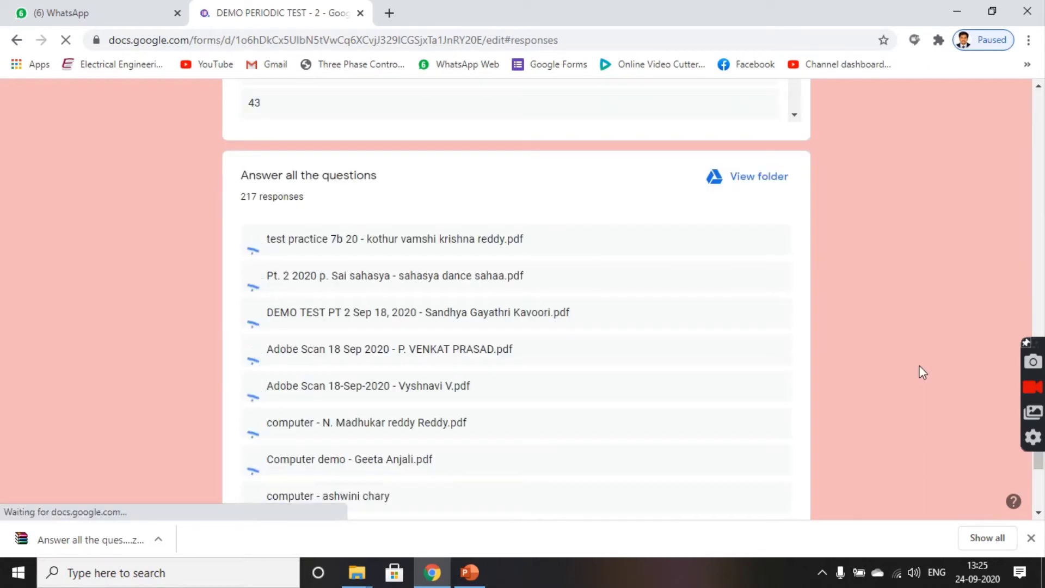
{"action": "scroll", "coordinate": [921, 372], "scroll_direction": "down", "scroll_amount": 2}
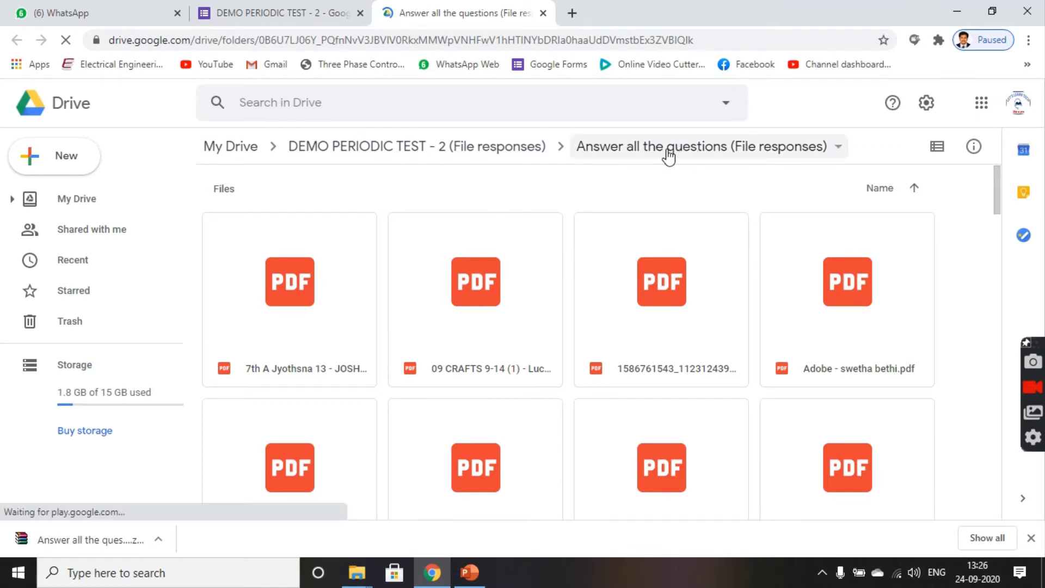
Download the Answer all the questions (File responses) folder from the DEMO PERIODIC TEST - 2 responses folder
{"action": "left_click", "coordinate": [411, 152]}
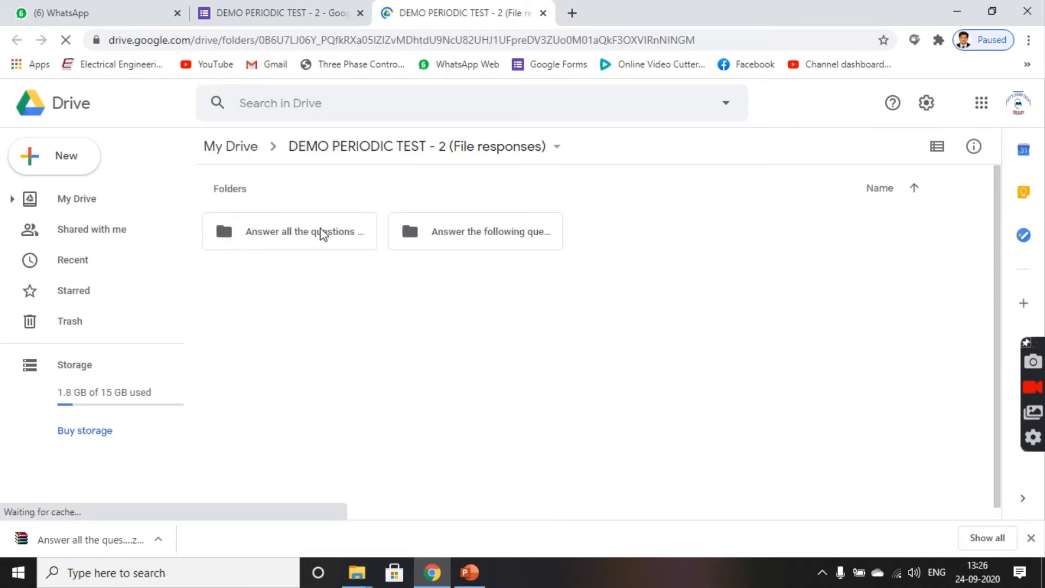
{"action": "left_click", "coordinate": [321, 235]}
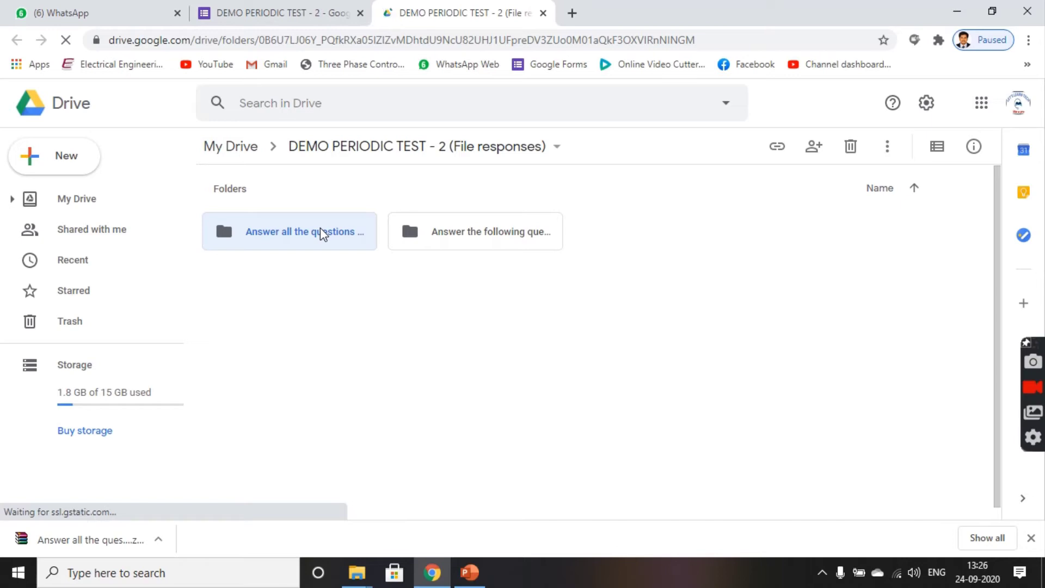
{"action": "right_click", "coordinate": [322, 234]}
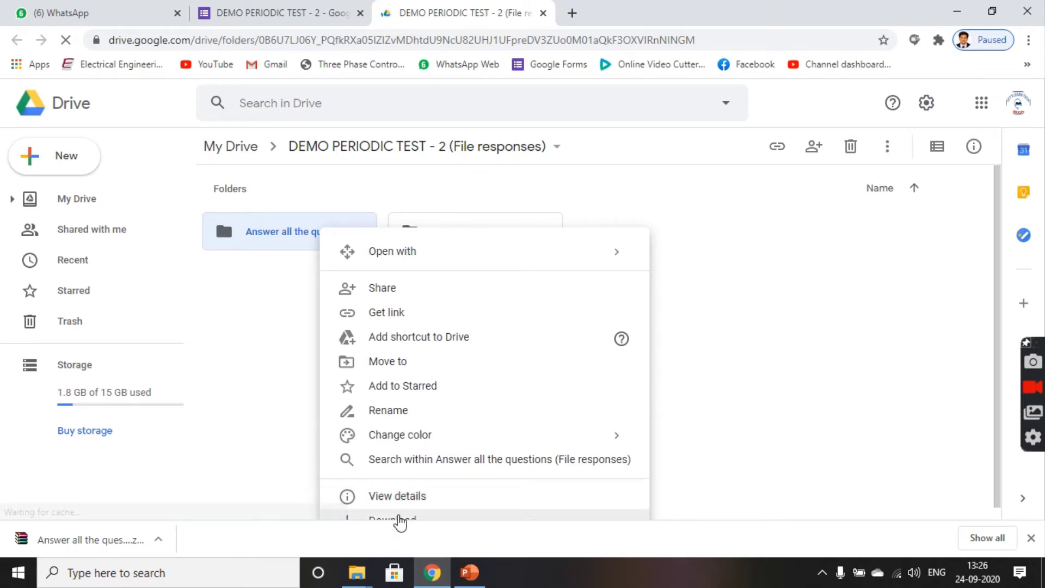
{"action": "left_click", "coordinate": [400, 519]}
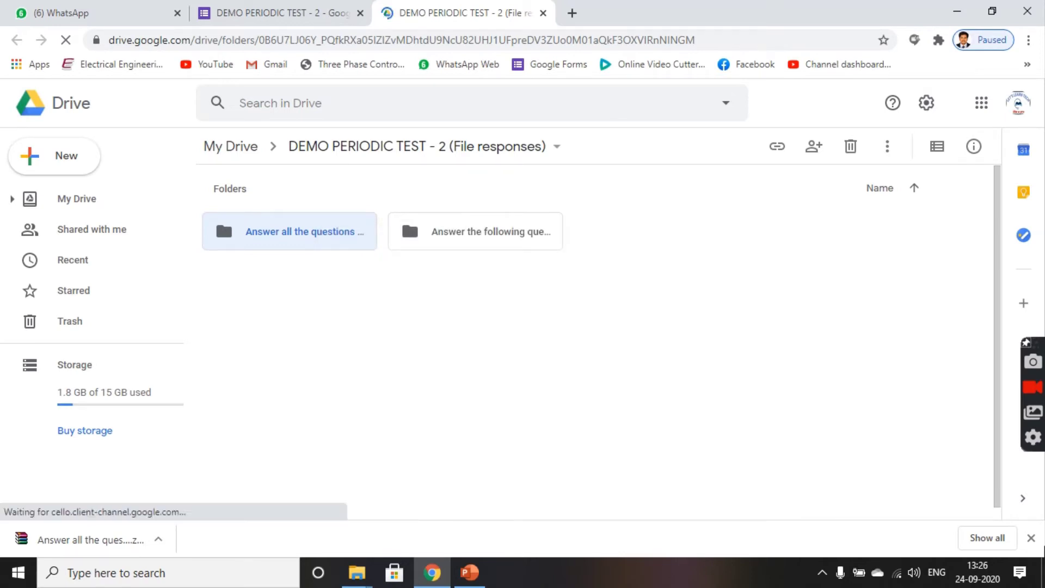
Dismiss the earlier download notice and choose Desktop as the ZIP's save location
{"action": "left_click", "coordinate": [1031, 538]}
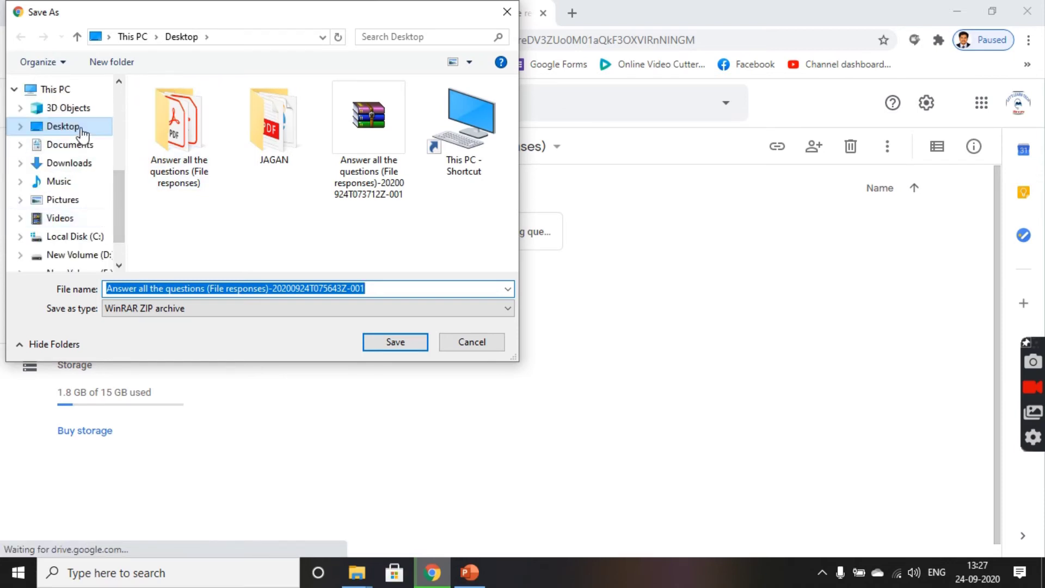
{"action": "left_click", "coordinate": [63, 126]}
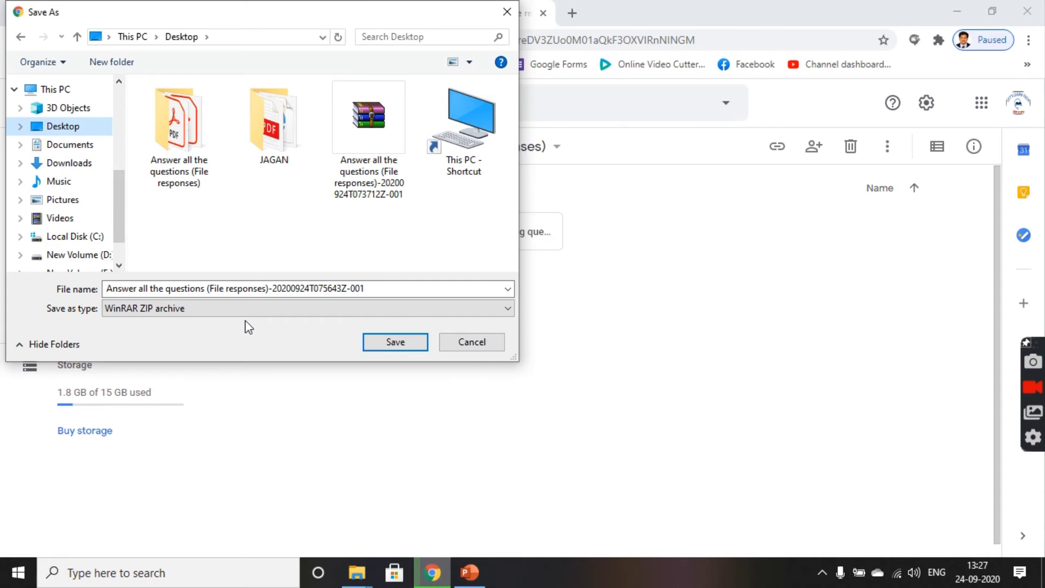
Save the answers ZIP to the Desktop, extract it there, and select the extracted folder
{"action": "left_click", "coordinate": [395, 341]}
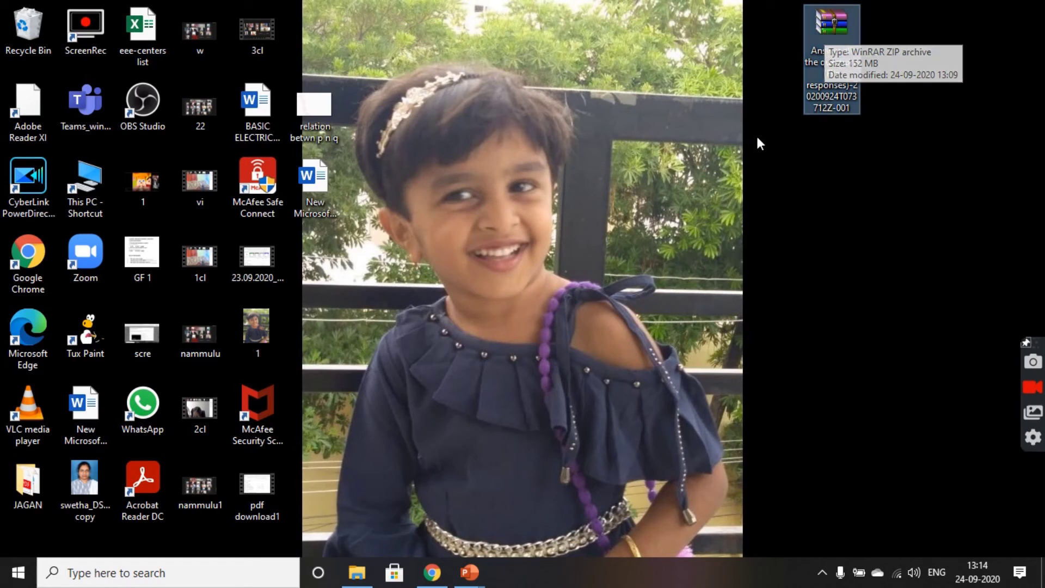
{"action": "double_click", "coordinate": [837, 40]}
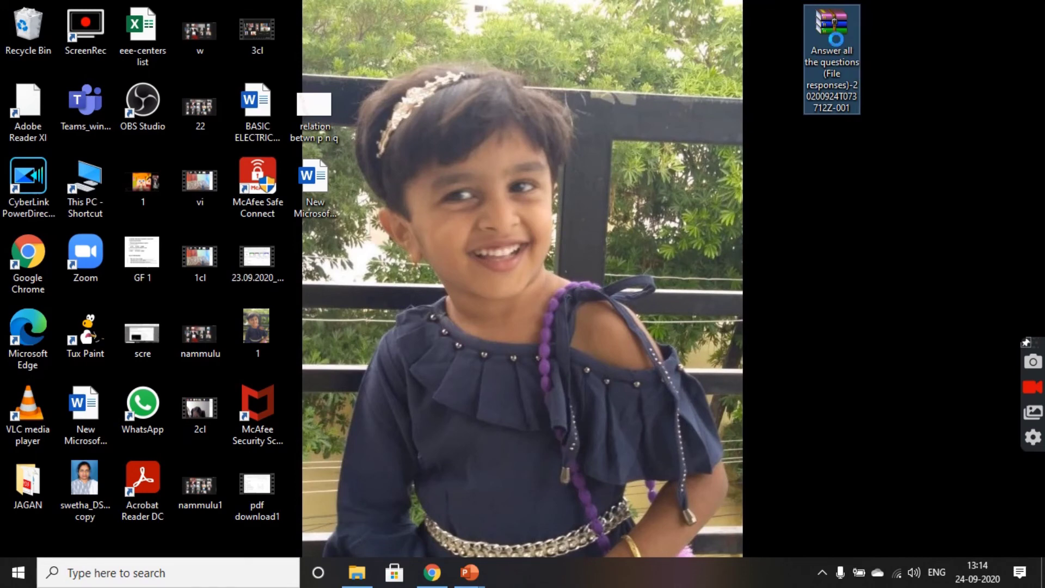
{"action": "right_click", "coordinate": [837, 39]}
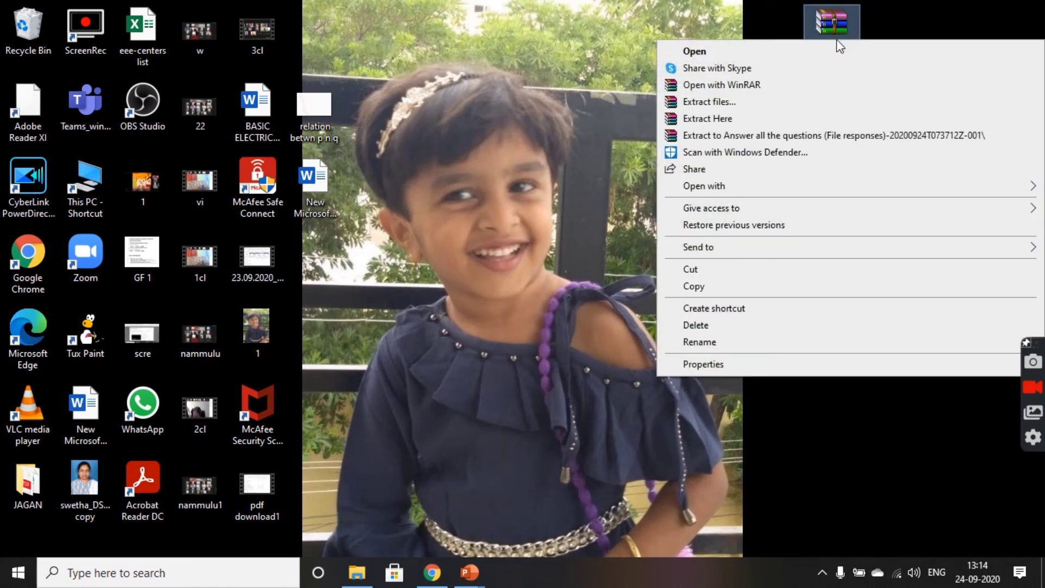
{"action": "left_click", "coordinate": [825, 118]}
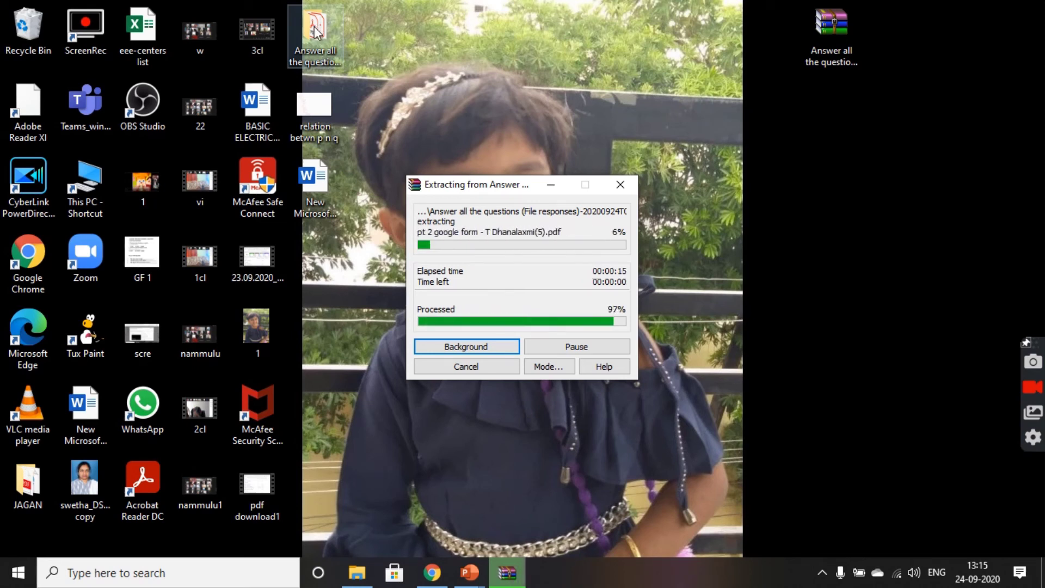
{"action": "left_click", "coordinate": [316, 32]}
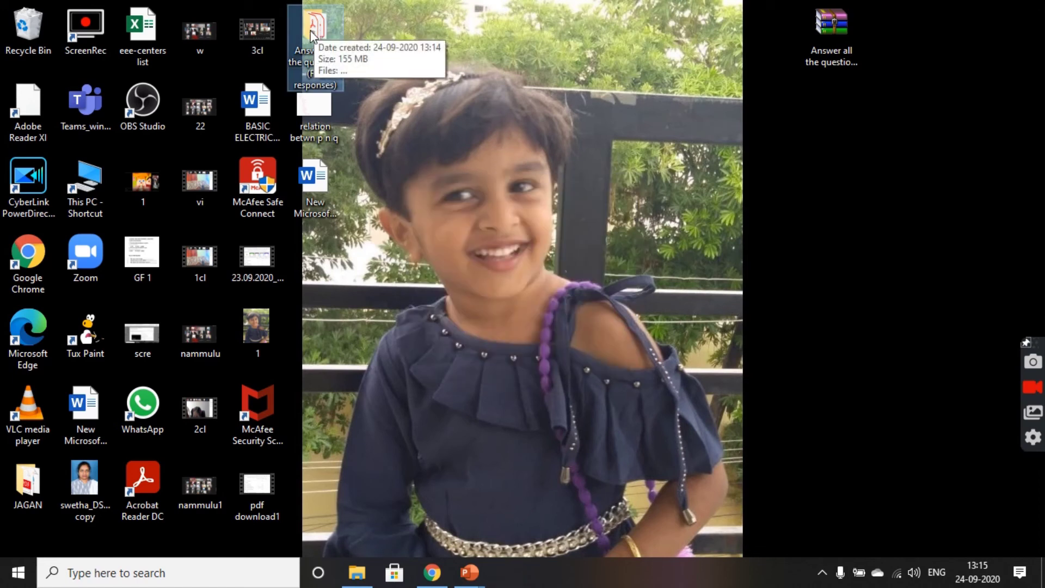
Move the answers folder to the desktop's right side, then open it maximized
{"action": "left_click_drag", "start_coordinate": [311, 28], "coordinate": [893, 186]}
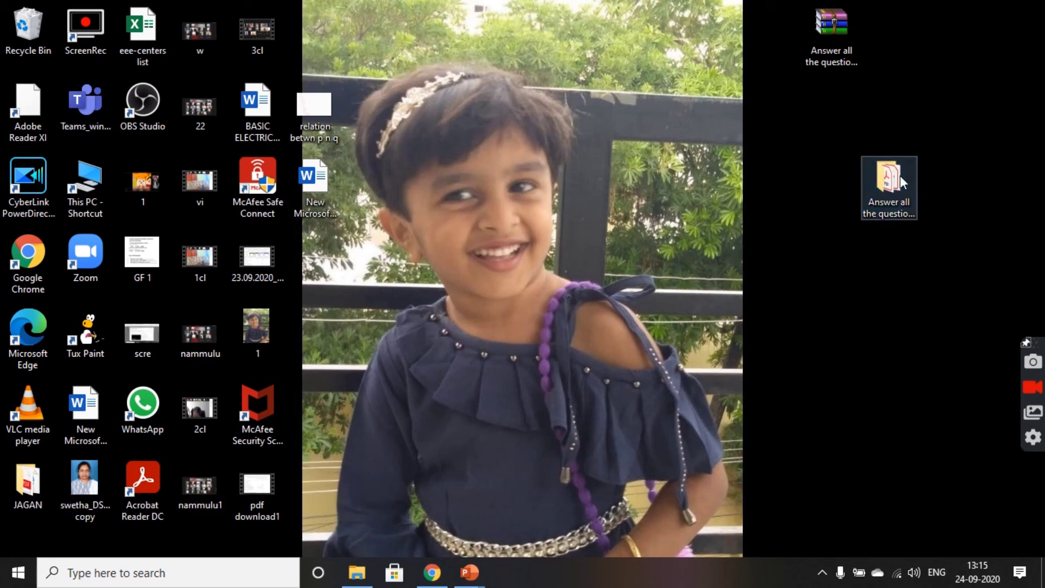
{"action": "double_click", "coordinate": [900, 175]}
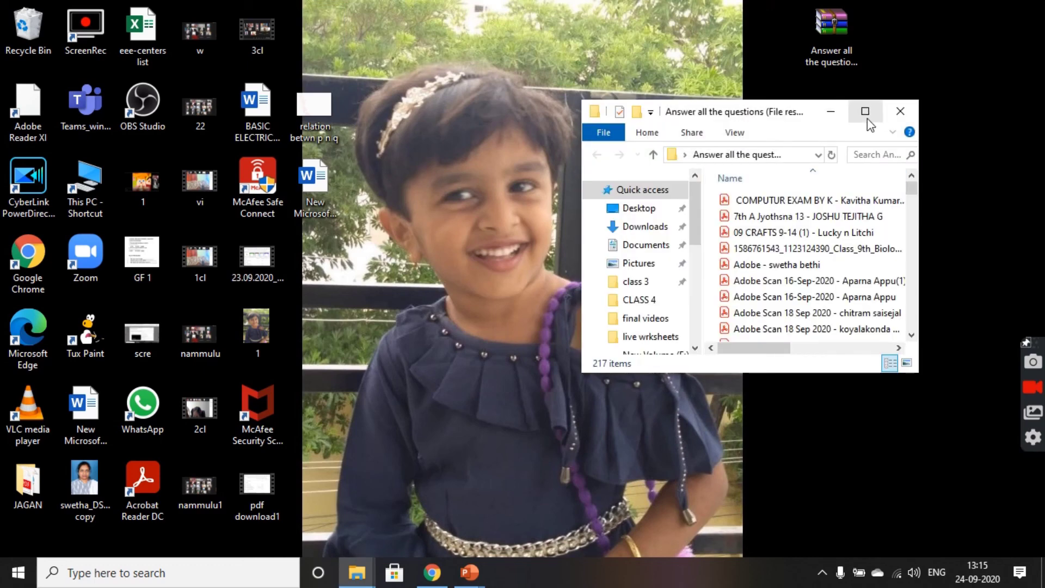
{"action": "left_click", "coordinate": [882, 117]}
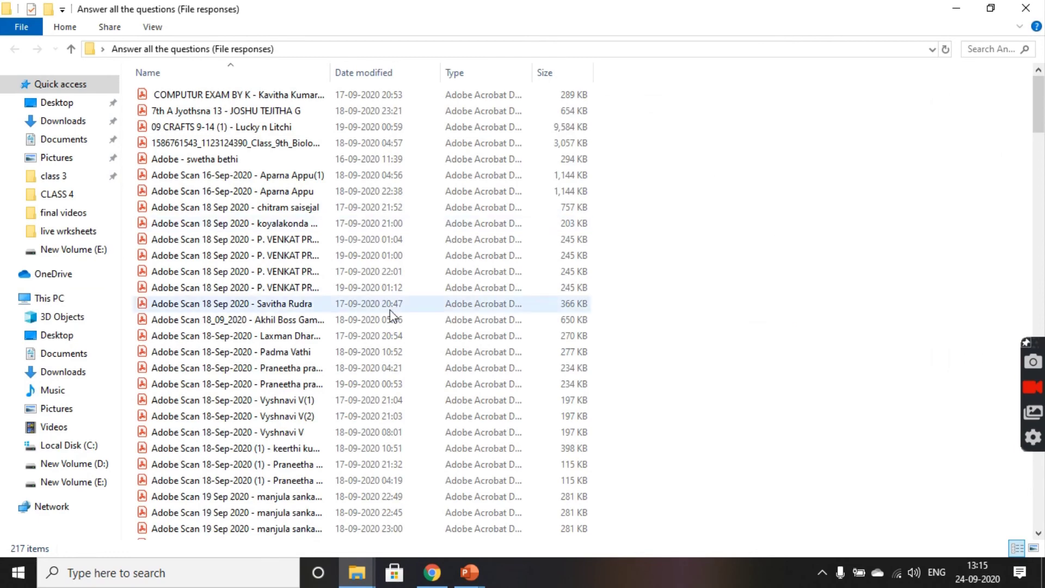
{"action": "scroll", "coordinate": [392, 308], "scroll_direction": "down", "scroll_amount": 5}
{"action": "scroll", "coordinate": [392, 309], "scroll_direction": "down", "scroll_amount": 5}
{"action": "scroll", "coordinate": [392, 308], "scroll_direction": "down", "scroll_amount": 3}
{"action": "scroll", "coordinate": [394, 305], "scroll_direction": "down", "scroll_amount": 4}
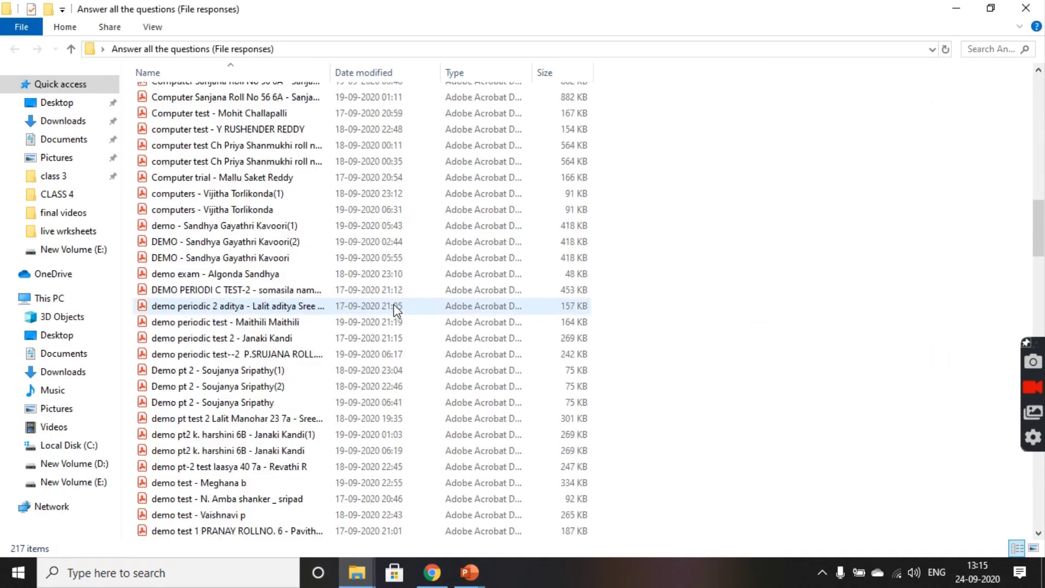
{"action": "scroll", "coordinate": [394, 305], "scroll_direction": "down", "scroll_amount": 4}
{"action": "scroll", "coordinate": [394, 305], "scroll_direction": "down", "scroll_amount": 4}
{"action": "scroll", "coordinate": [394, 305], "scroll_direction": "down", "scroll_amount": 3}
{"action": "scroll", "coordinate": [395, 306], "scroll_direction": "down", "scroll_amount": 4}
{"action": "scroll", "coordinate": [396, 306], "scroll_direction": "down", "scroll_amount": 3}
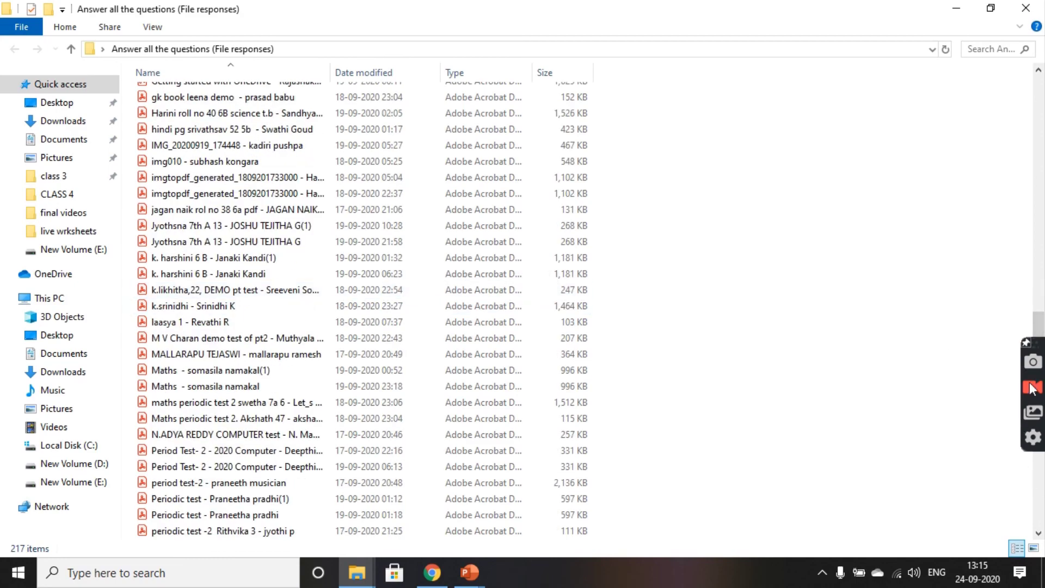